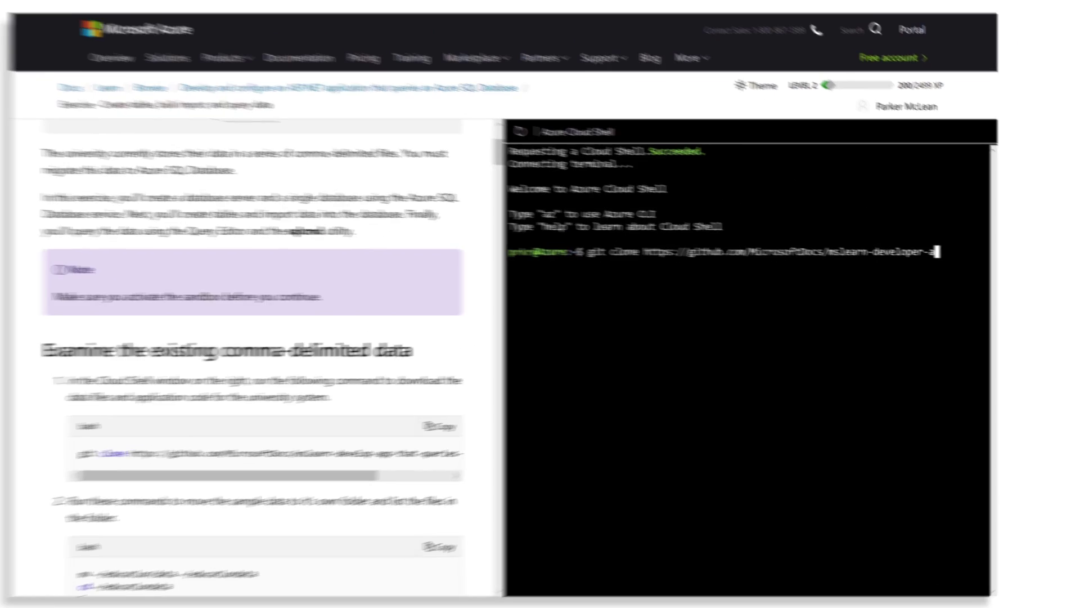
{"action": "type", "text": "-app-tha"}
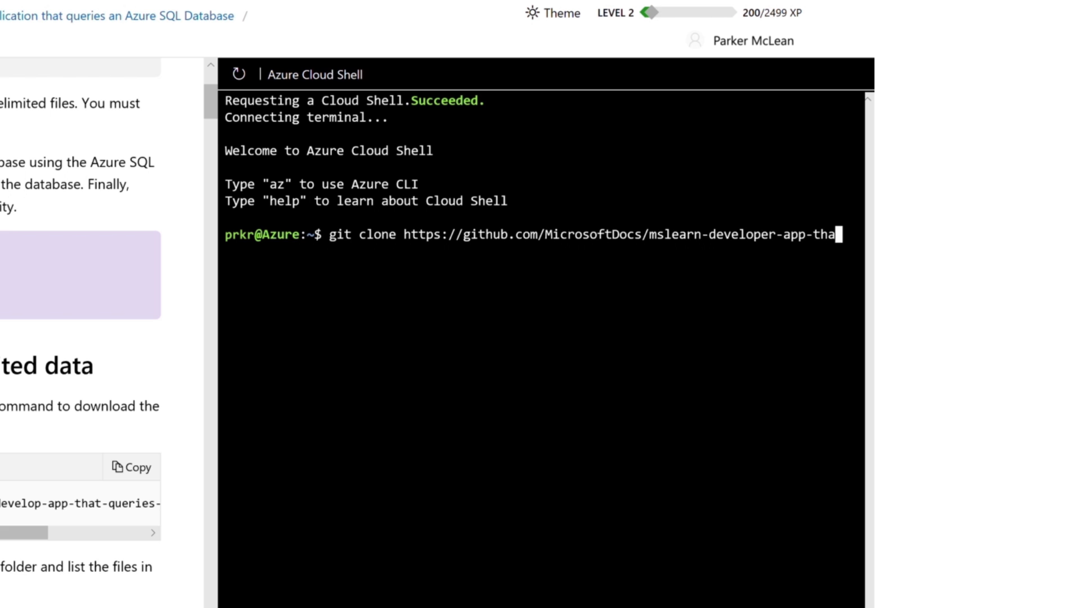